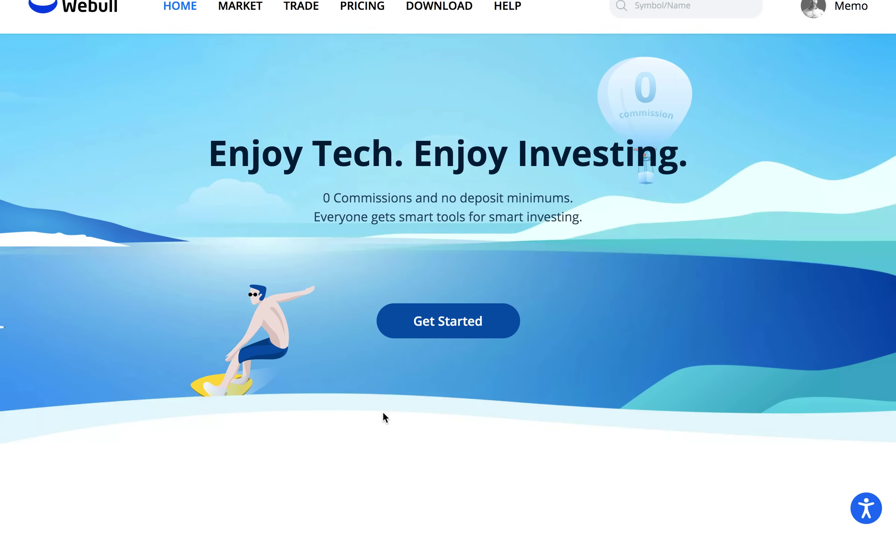
Switch from the extended-hours search to Webull's Trade screen with the AAPL order ticket.
{"action": "key", "text": "super+bracketleft"}
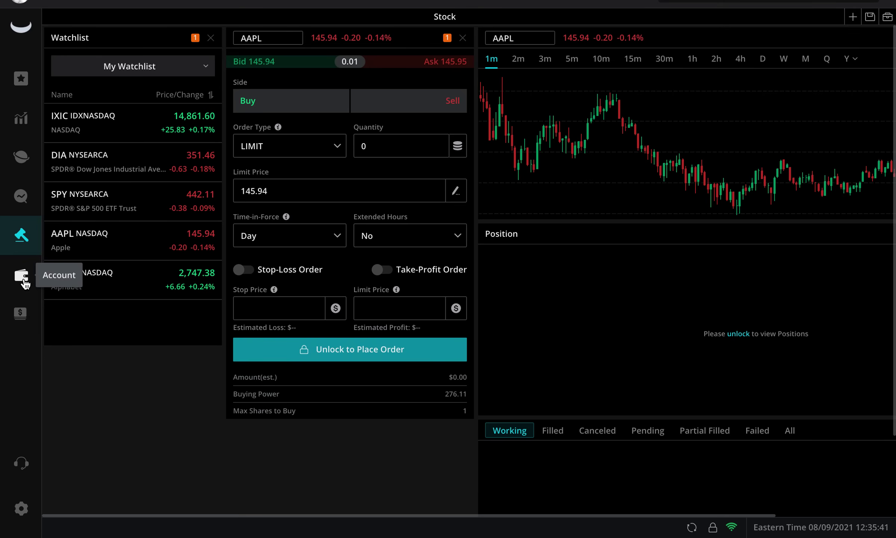
Open the Account page and unlock its details with the 6-digit trading password.
{"action": "left_click", "coordinate": [23, 282]}
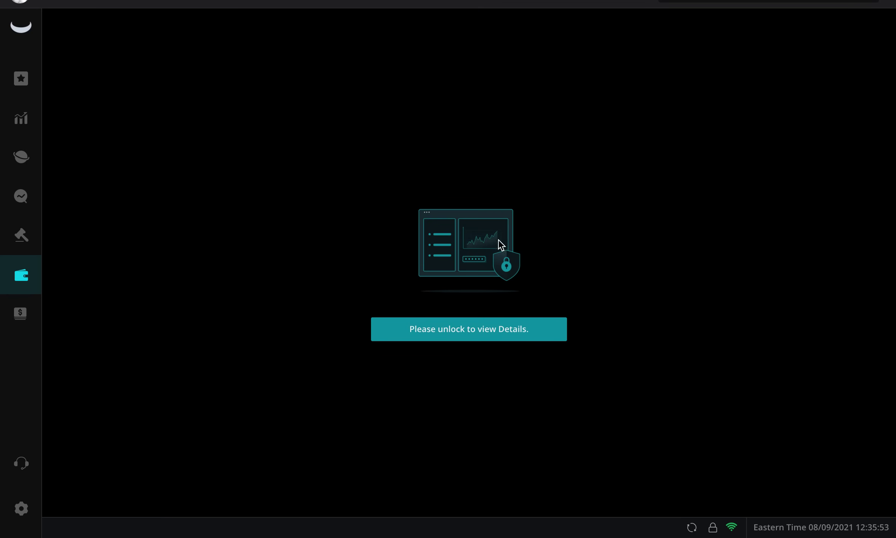
{"action": "left_click", "coordinate": [424, 325]}
{"action": "type", "text": "•••••"}
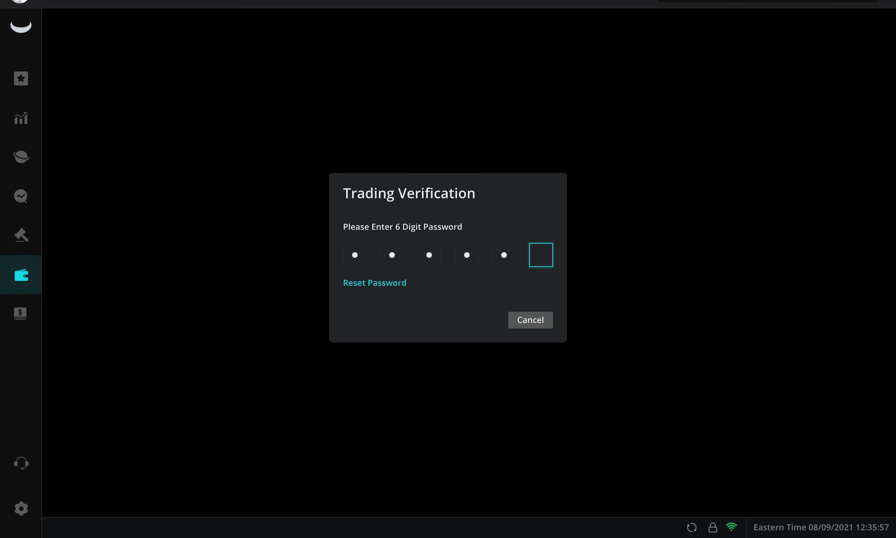
{"action": "type", "text": "•"}
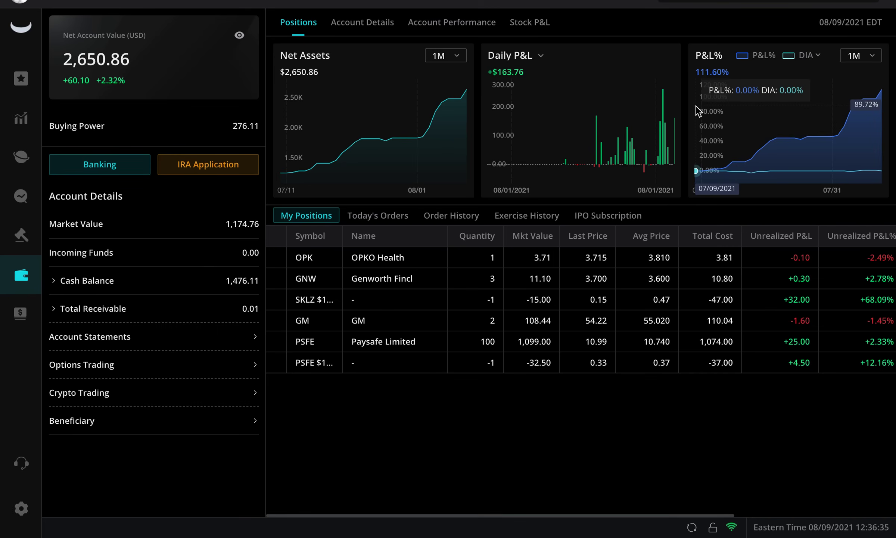
Change the middle chart from Daily to Weekly, then Monthly P&L, leaving P&L% on 1M.
{"action": "left_click", "coordinate": [499, 62]}
{"action": "left_click", "coordinate": [532, 104]}
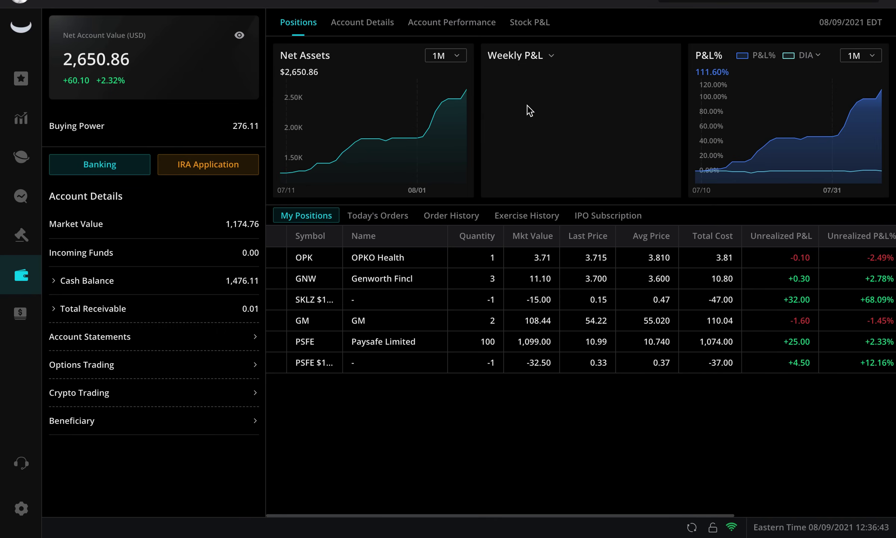
{"action": "left_click", "coordinate": [511, 57]}
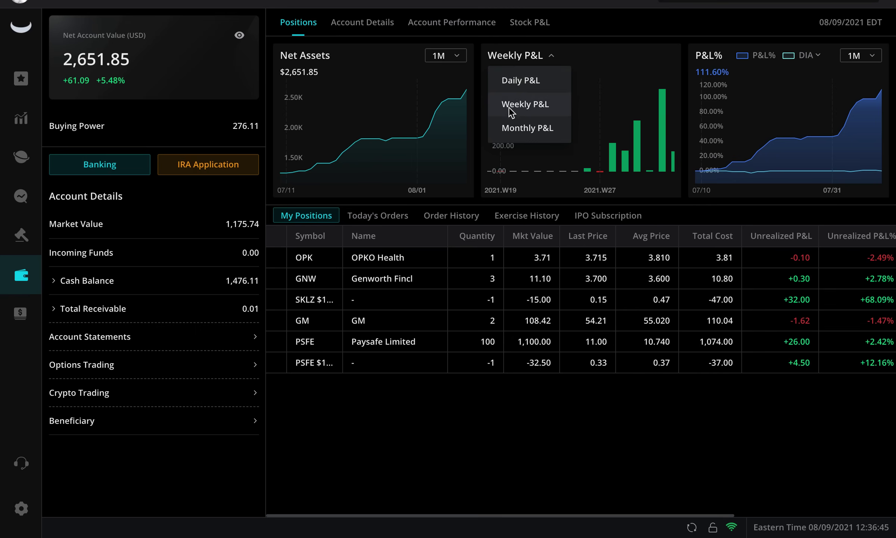
{"action": "left_click", "coordinate": [501, 129]}
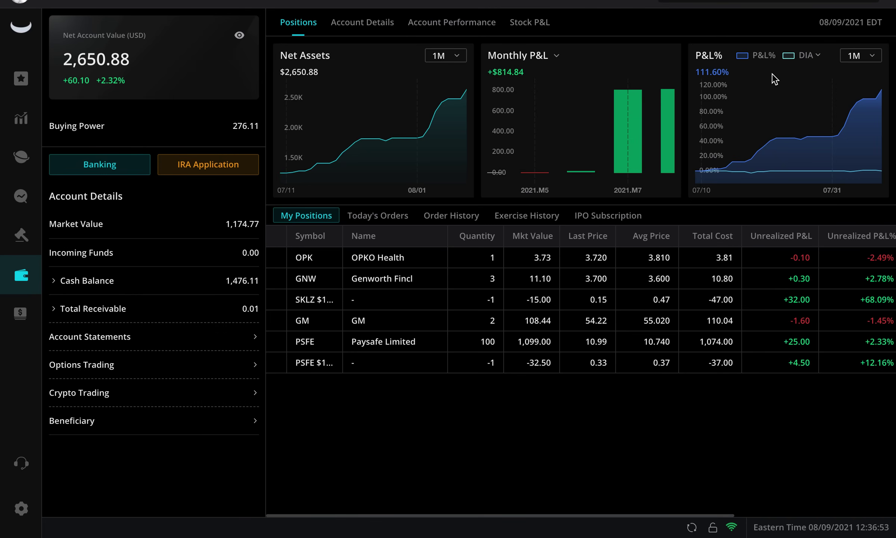
{"action": "left_click", "coordinate": [847, 60]}
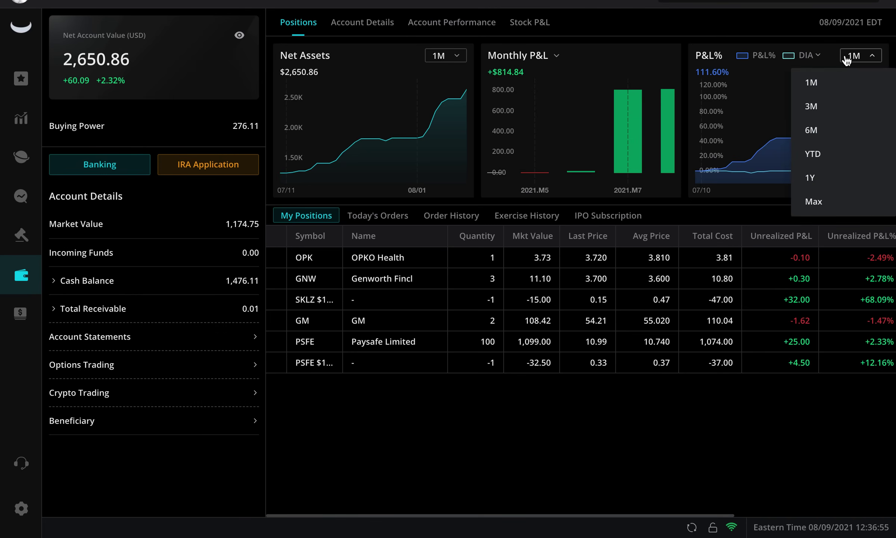
{"action": "left_click", "coordinate": [699, 212]}
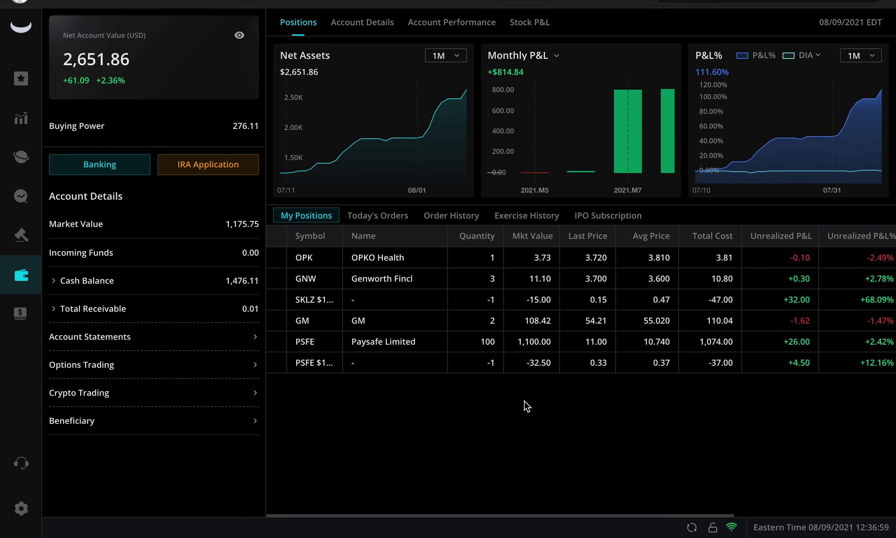
{"action": "mouse_move", "coordinate": [581, 154]}
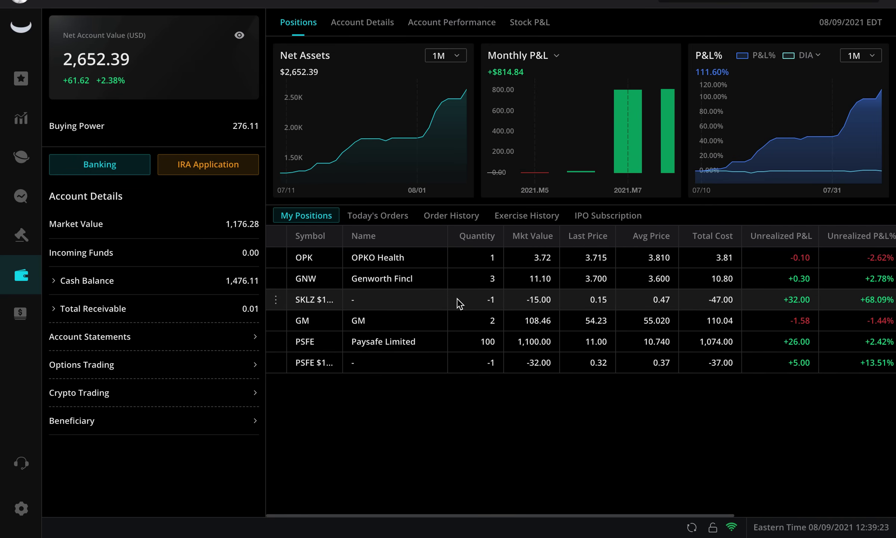
{"action": "scroll", "coordinate": [533, 421], "scroll_direction": "right", "scroll_amount": 3}
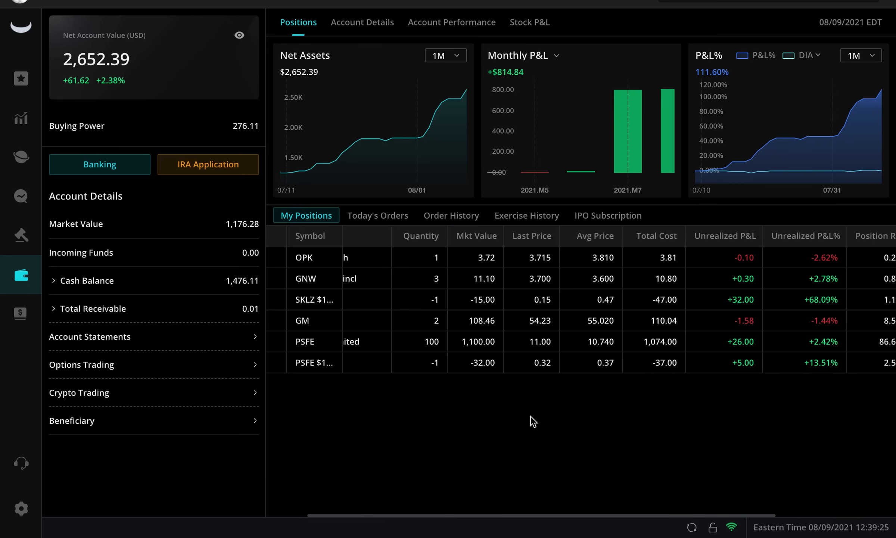
{"action": "scroll", "coordinate": [533, 421], "scroll_direction": "right", "scroll_amount": 5}
{"action": "scroll", "coordinate": [533, 421], "scroll_direction": "left", "scroll_amount": 2}
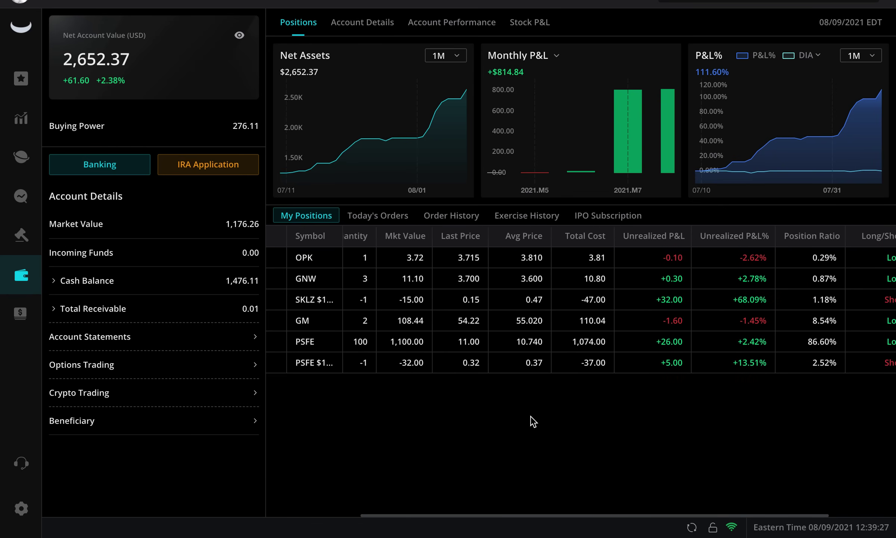
{"action": "scroll", "coordinate": [533, 422], "scroll_direction": "left", "scroll_amount": 3}
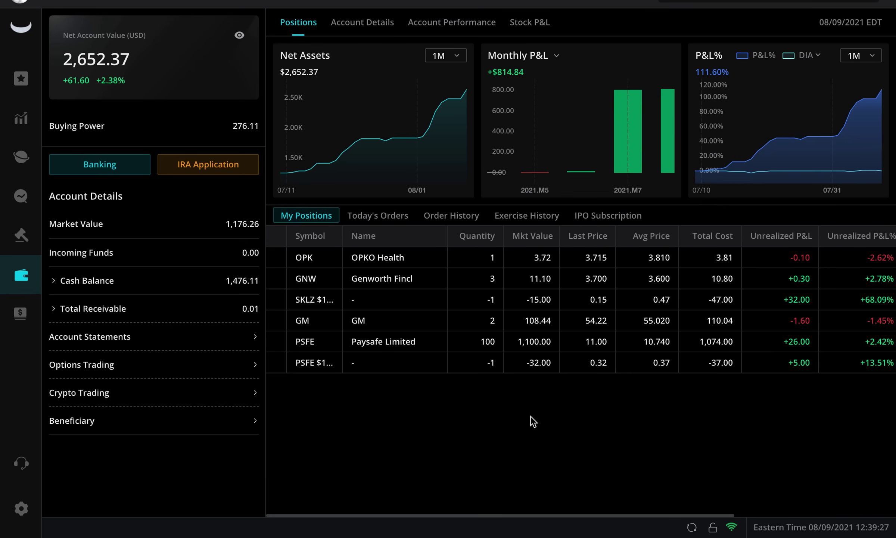
{"action": "left_click", "coordinate": [276, 301]}
{"action": "left_click", "coordinate": [304, 337]}
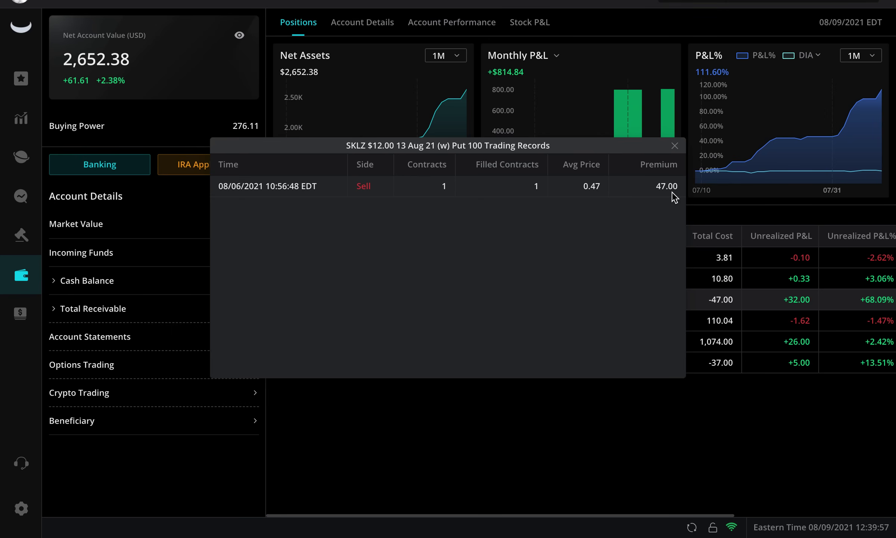
{"action": "left_click", "coordinate": [674, 145]}
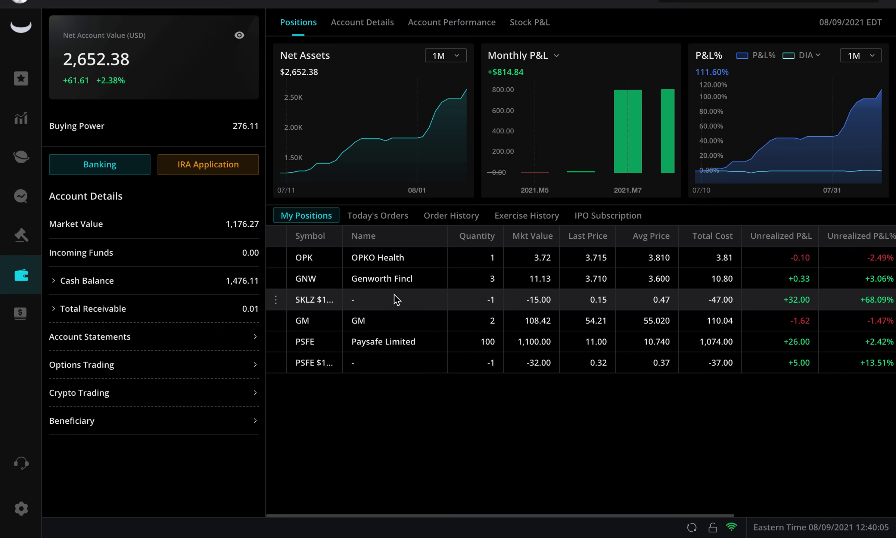
Open a Close Order ticket for the SKLZ $12.00 13 Aug 21 put and review order types.
{"action": "left_click", "coordinate": [276, 300]}
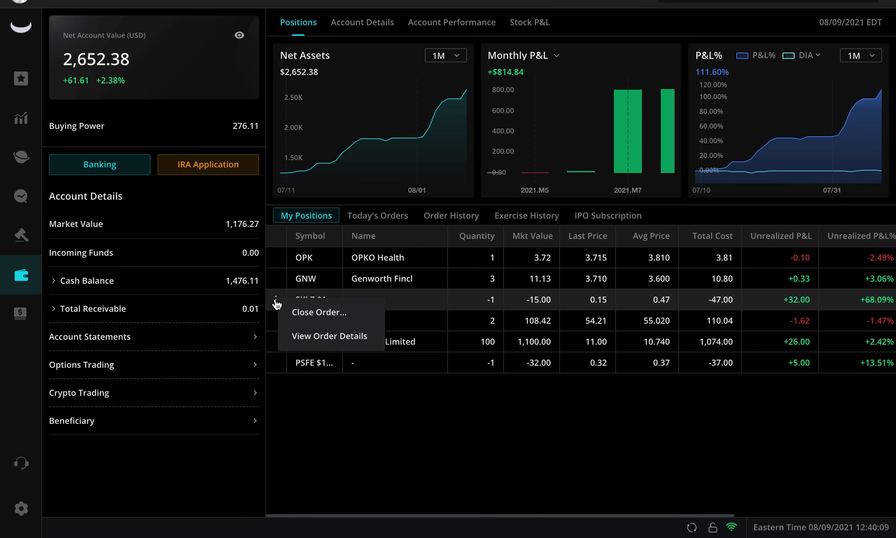
{"action": "left_click", "coordinate": [316, 317]}
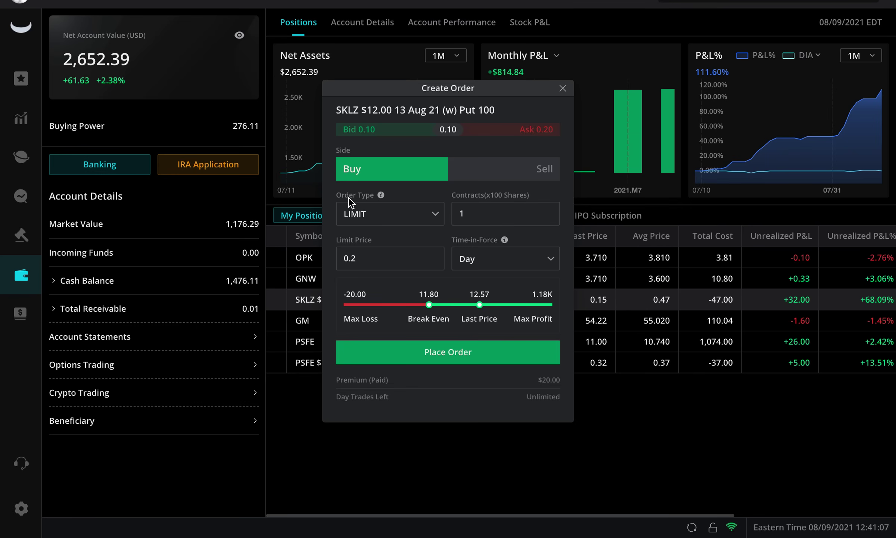
{"action": "left_click", "coordinate": [440, 216]}
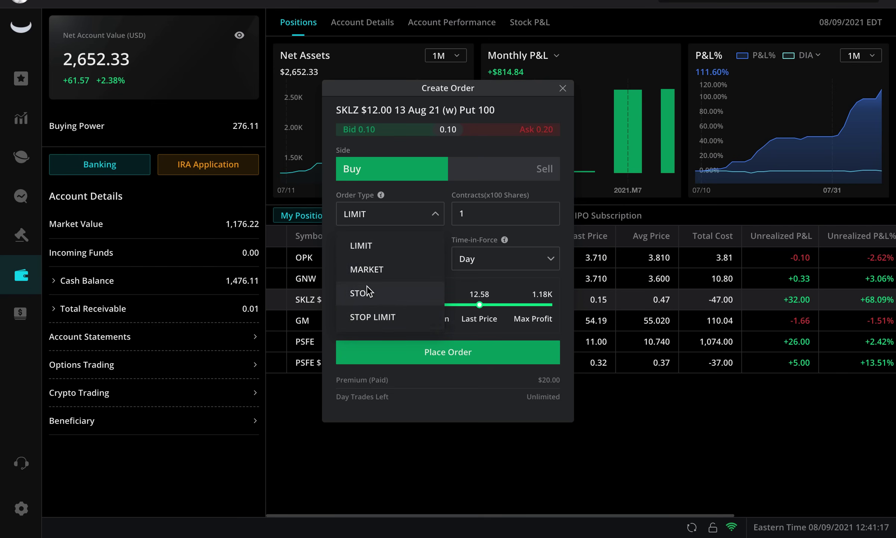
{"action": "left_click", "coordinate": [396, 192]}
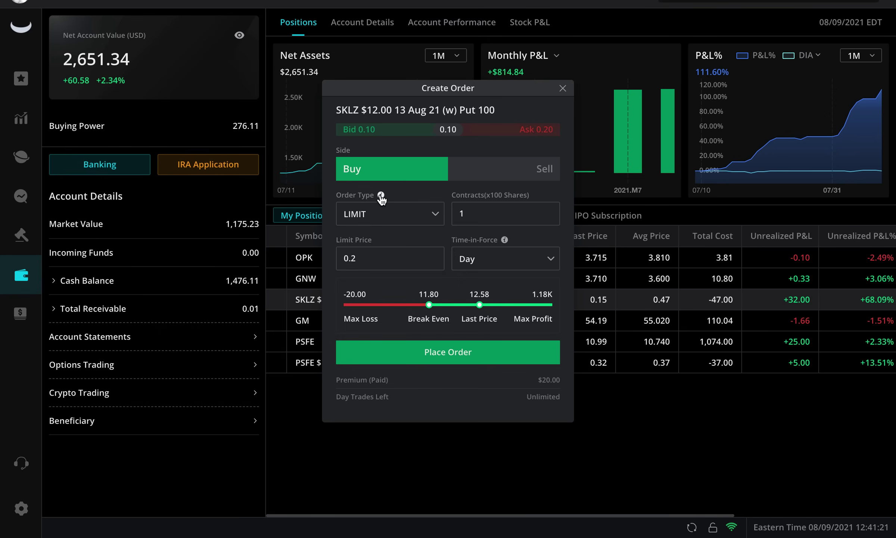
{"action": "mouse_move", "coordinate": [381, 196]}
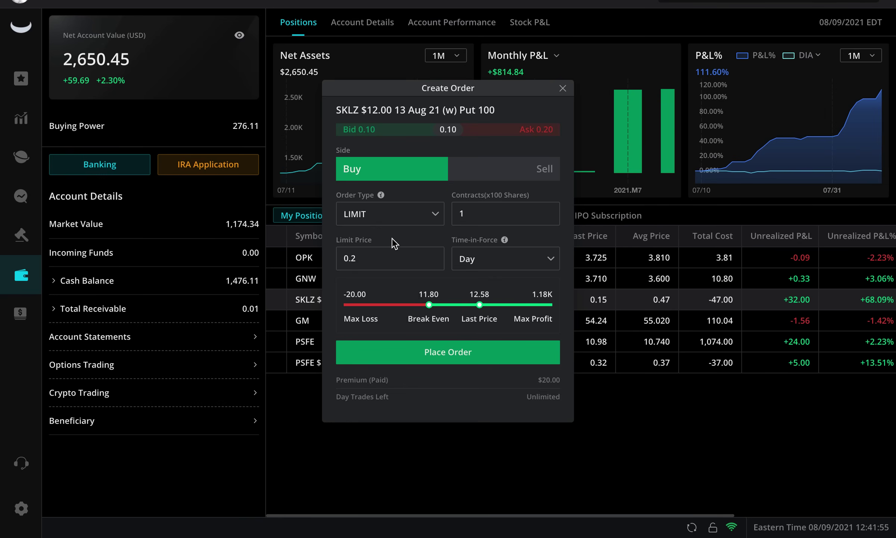
{"action": "left_click", "coordinate": [411, 215]}
{"action": "left_click", "coordinate": [372, 269]}
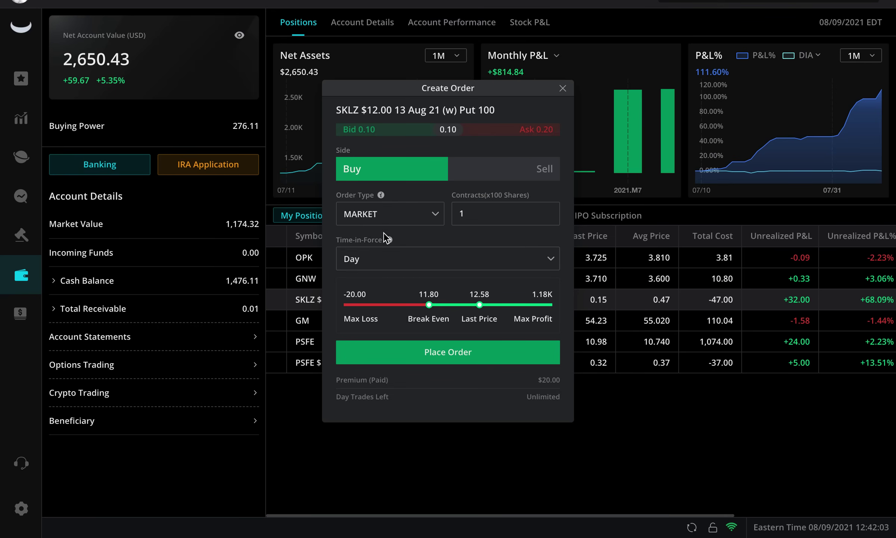
{"action": "mouse_move", "coordinate": [389, 242]}
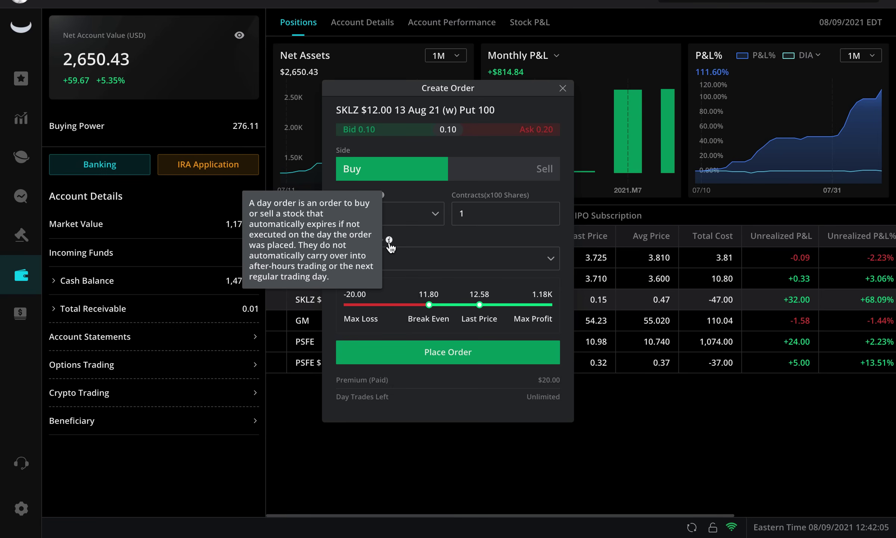
{"action": "left_click", "coordinate": [426, 214]}
{"action": "left_click", "coordinate": [399, 243]}
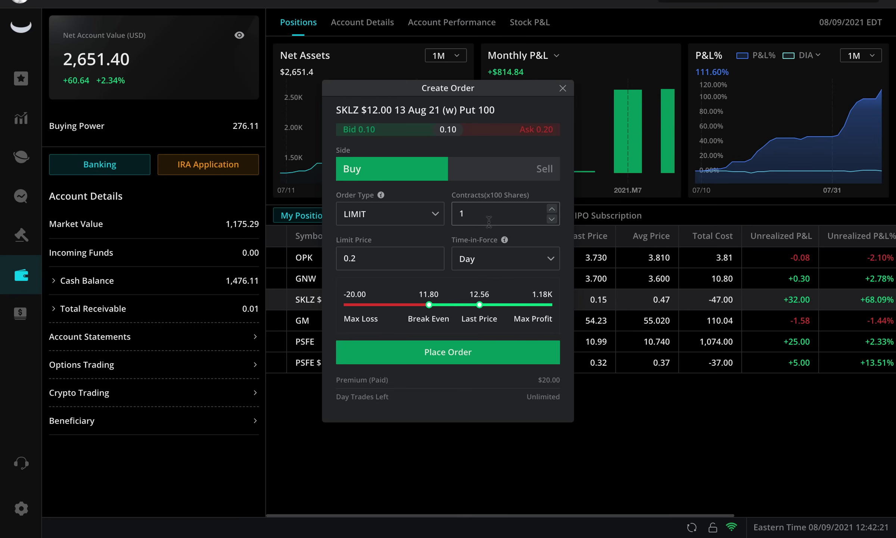
Change the SKLZ put's limit price from 0.2 to 0.15, making the premium $15.00.
{"action": "left_click", "coordinate": [429, 255]}
{"action": "left_click", "coordinate": [399, 254]}
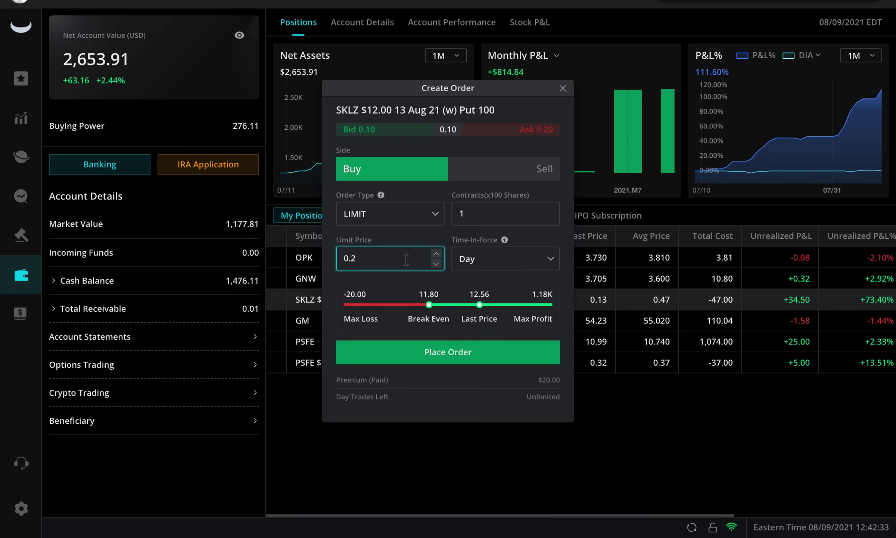
{"action": "key", "text": "BackSpace"}
{"action": "type", "text": "15"}
{"action": "left_click", "coordinate": [388, 276]}
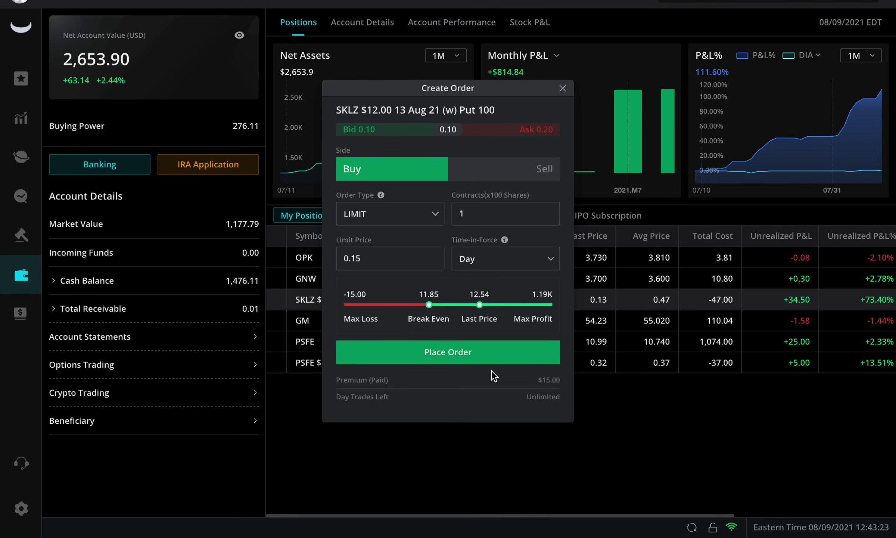
Place and confirm the Buy order for 1 SKLZ put at a 0.15 limit.
{"action": "left_click", "coordinate": [463, 358]}
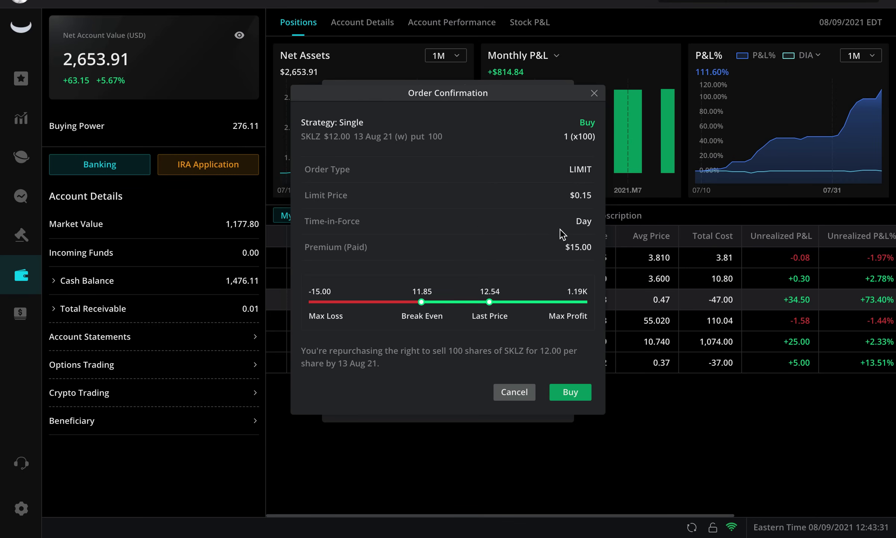
{"action": "left_click", "coordinate": [570, 395]}
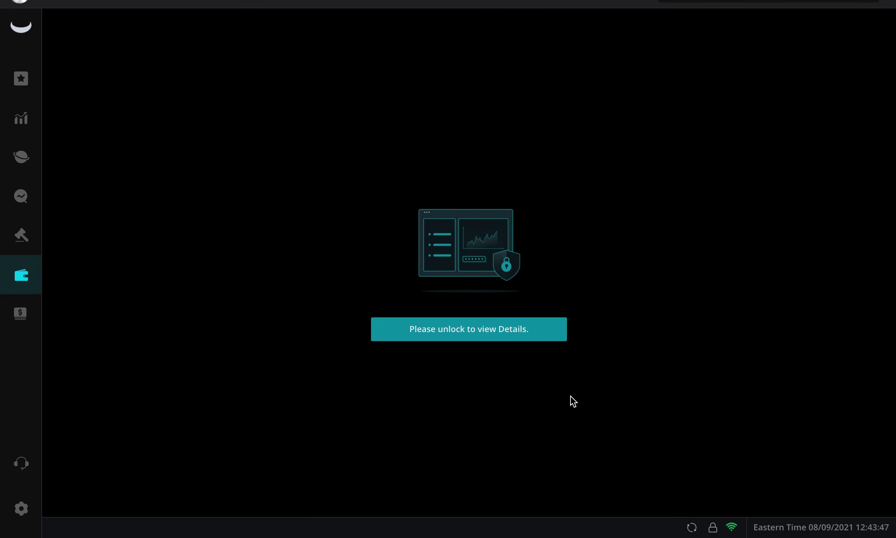
Unlock the account details again by entering the 6-digit trading password.
{"action": "left_click", "coordinate": [524, 338]}
{"action": "type", "text": "123456"}
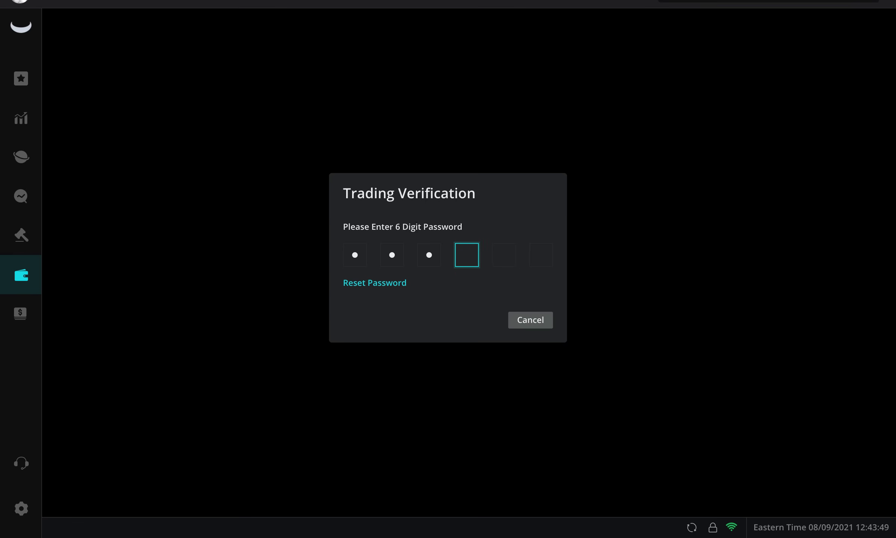